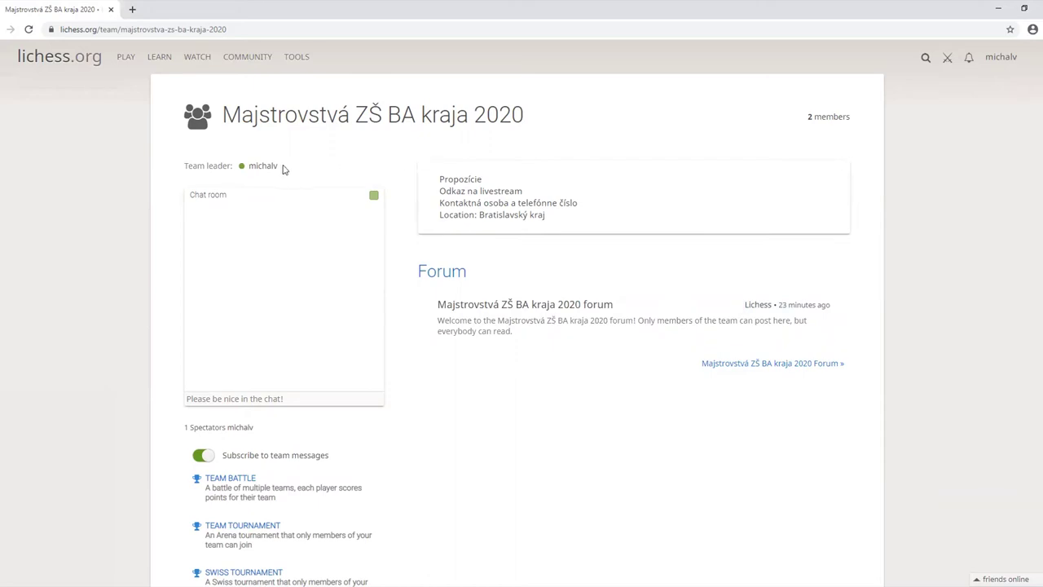
Step: Post the message "Ahojte" in the team's chat room
{"action": "mouse_move", "coordinate": [253, 167]}
{"action": "left_click", "coordinate": [312, 158]}
{"action": "left_click", "coordinate": [236, 397]}
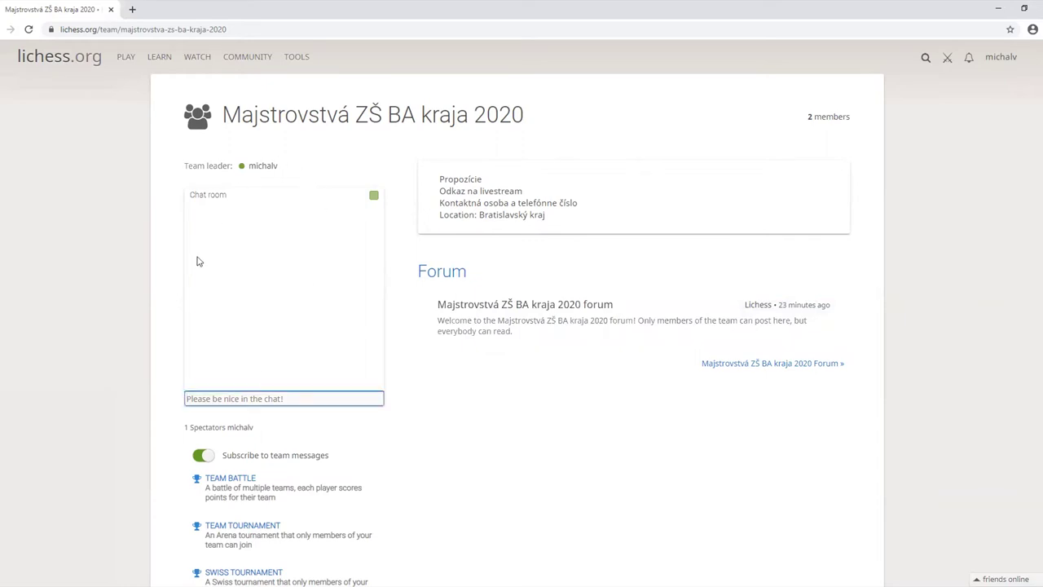
{"action": "type", "text": "Ahojte"}
{"action": "key", "text": "Return"}
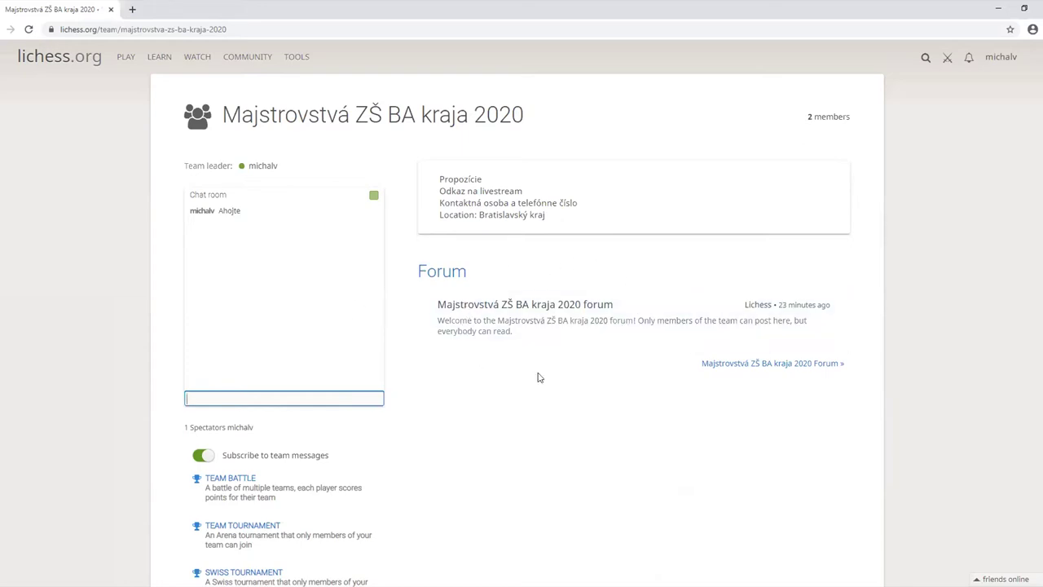
Step: Open the Majstrovstvá ZŠ BA kraja 2020 forum topic and write "Skuska fora" as the reply text
{"action": "left_click", "coordinate": [624, 328]}
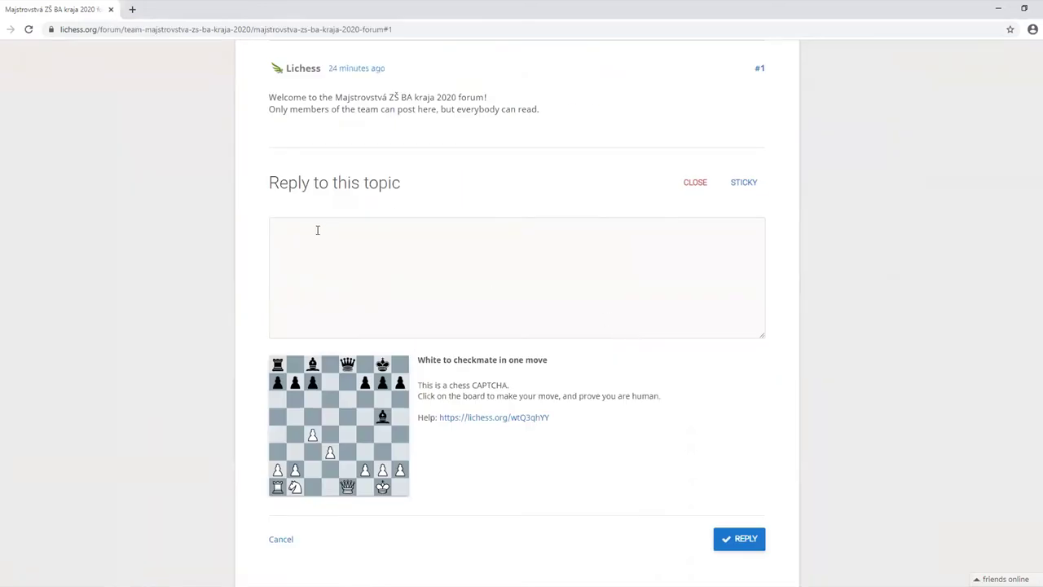
{"action": "scroll", "coordinate": [318, 229], "scroll_direction": "up", "scroll_amount": 2}
{"action": "scroll", "coordinate": [325, 229], "scroll_direction": "down", "scroll_amount": 2}
{"action": "scroll", "coordinate": [383, 277], "scroll_direction": "up", "scroll_amount": 2}
{"action": "left_click", "coordinate": [380, 352]}
{"action": "type", "text": "Skusk"}
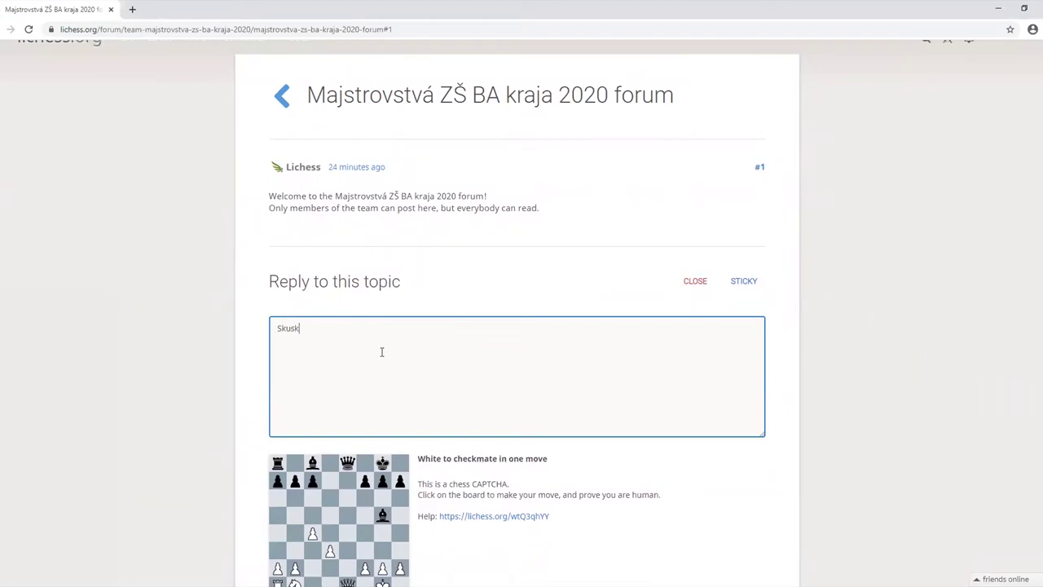
{"action": "type", "text": "a fora"}
Step: Solve the chess CAPTCHA by moving the white queen from d1 to d8 for checkmate, and submit the reply
{"action": "scroll", "coordinate": [485, 377], "scroll_direction": "down", "scroll_amount": 1}
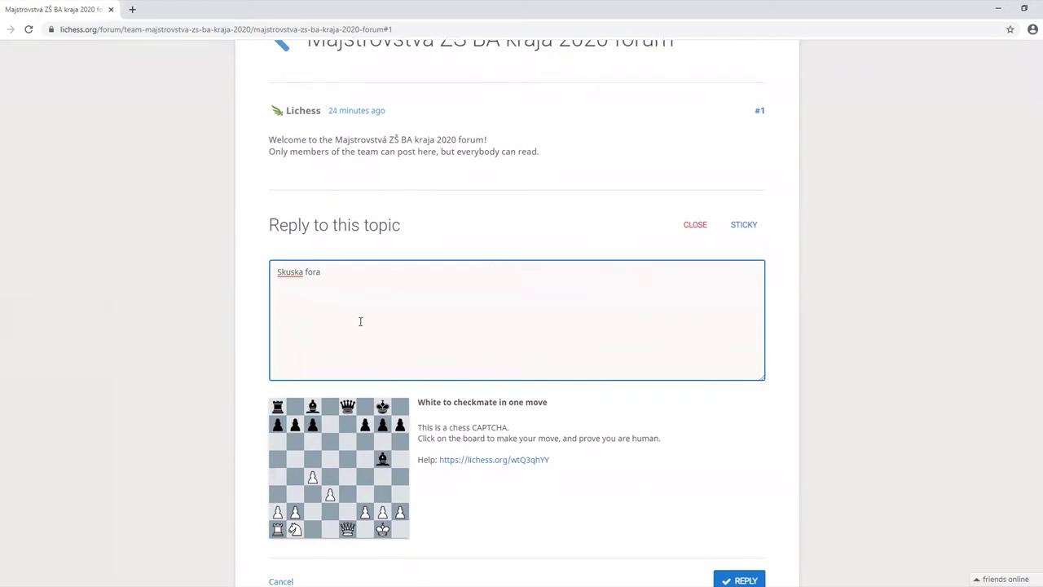
{"action": "scroll", "coordinate": [419, 472], "scroll_direction": "down", "scroll_amount": 1}
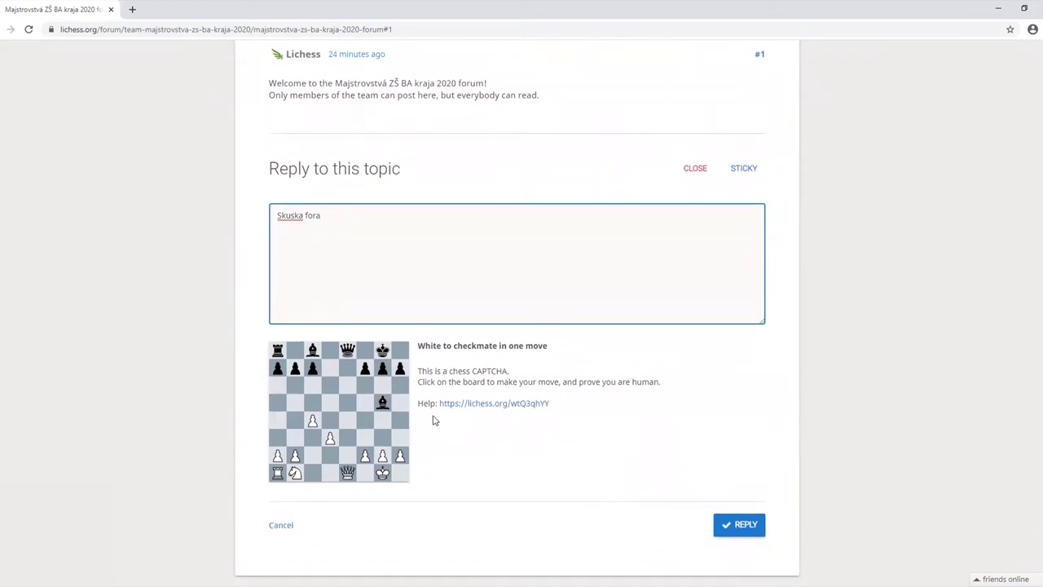
{"action": "left_click_drag", "start_coordinate": [347, 473], "coordinate": [348, 351]}
{"action": "scroll", "coordinate": [584, 461], "scroll_direction": "up", "scroll_amount": 2}
{"action": "scroll", "coordinate": [584, 461], "scroll_direction": "down", "scroll_amount": 2}
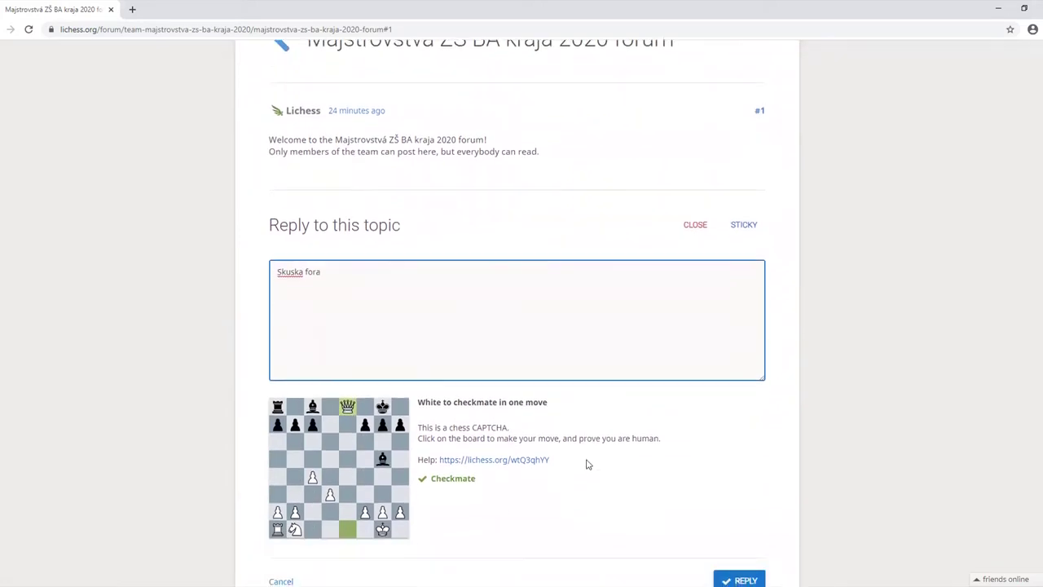
{"action": "left_click", "coordinate": [741, 528]}
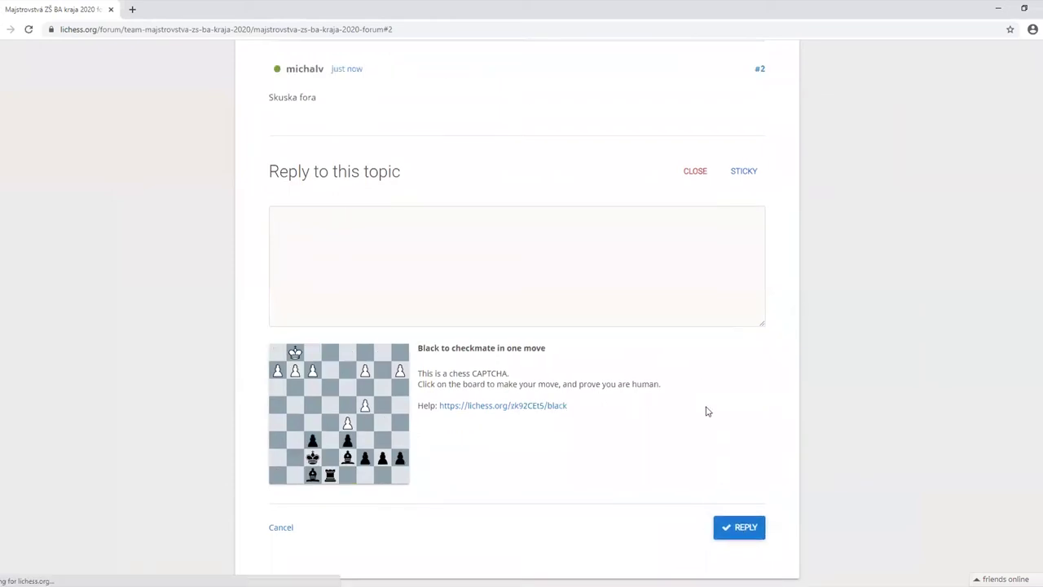
Step: Add all six emoji reactions to the posted "Skuska fora" reply, starting with thumbs up and laughing face
{"action": "scroll", "coordinate": [619, 361], "scroll_direction": "up", "scroll_amount": 3}
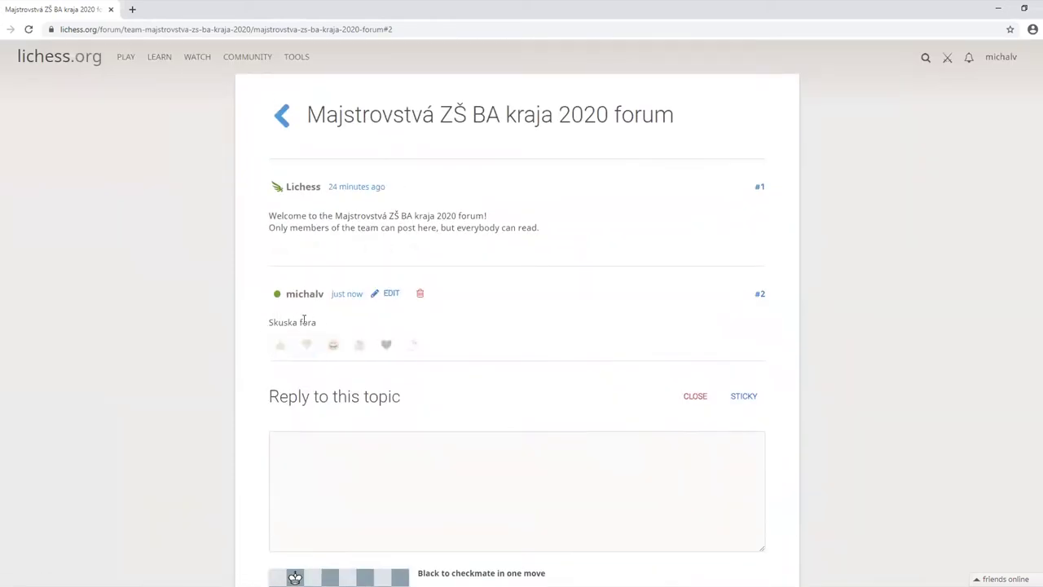
{"action": "left_click", "coordinate": [281, 347]}
{"action": "left_click", "coordinate": [334, 350]}
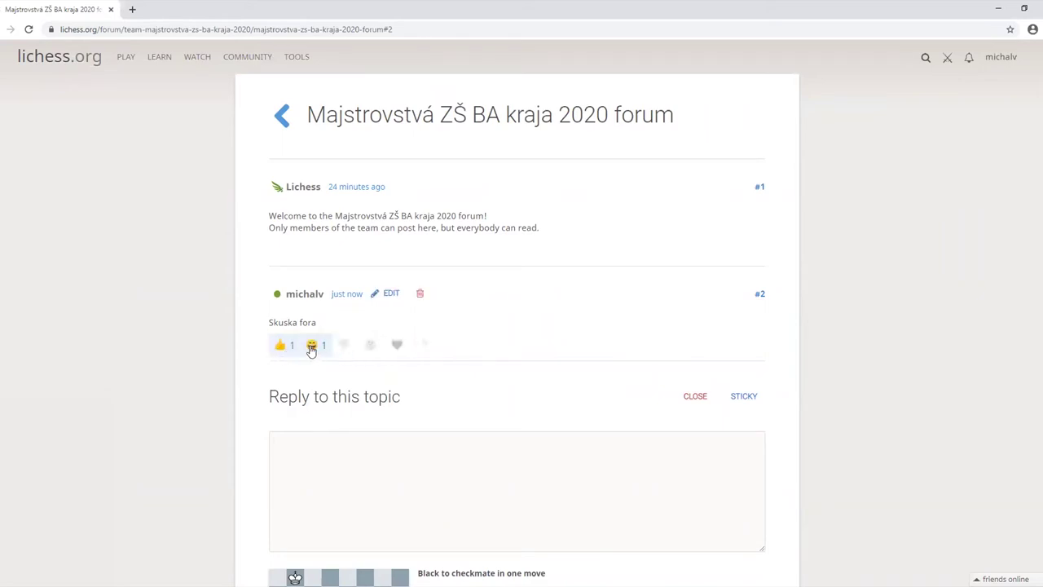
{"action": "left_click", "coordinate": [342, 348]}
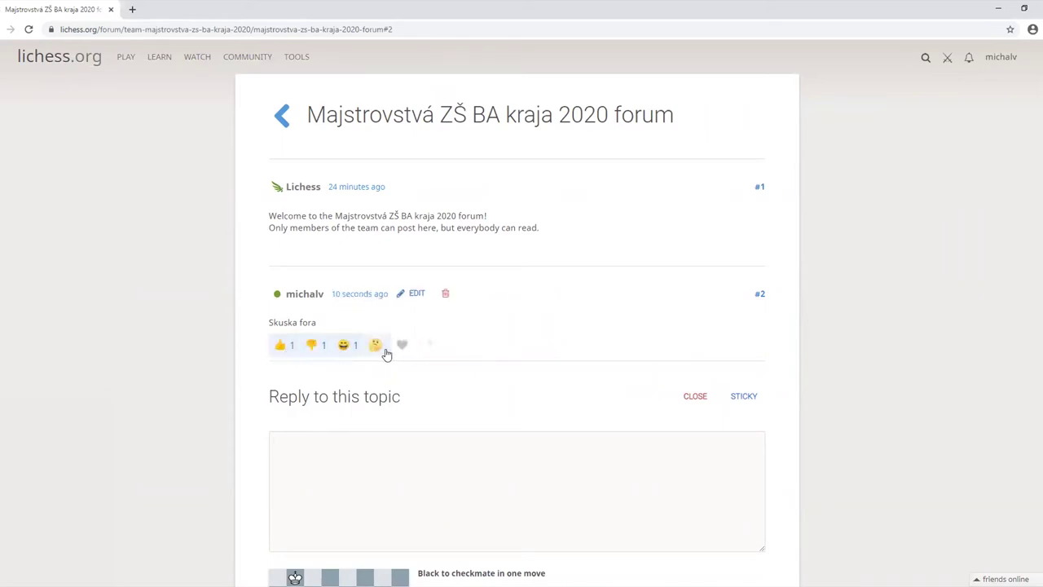
{"action": "left_click", "coordinate": [377, 348]}
{"action": "left_click", "coordinate": [404, 352]}
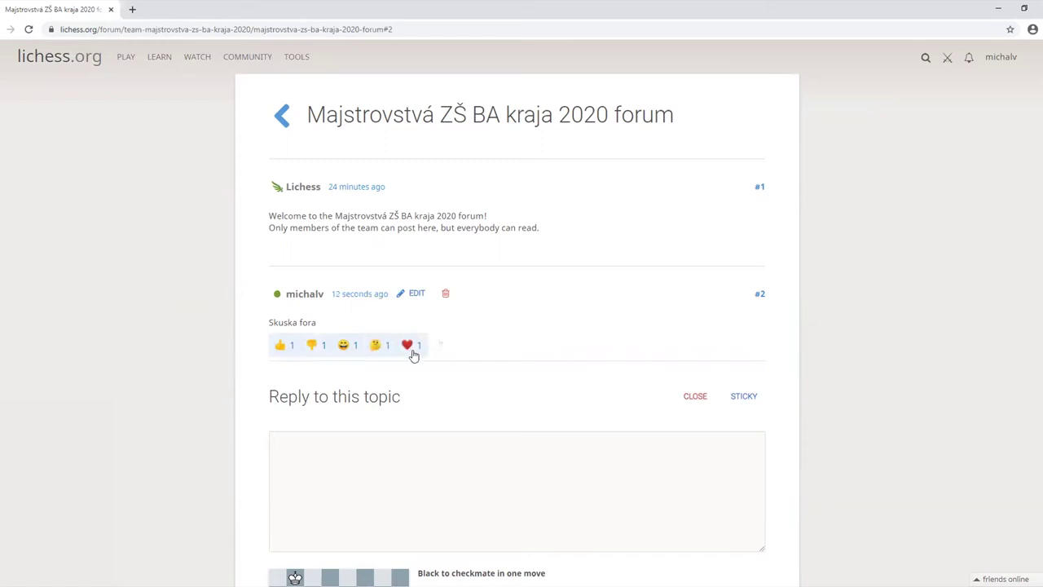
{"action": "left_click", "coordinate": [437, 350]}
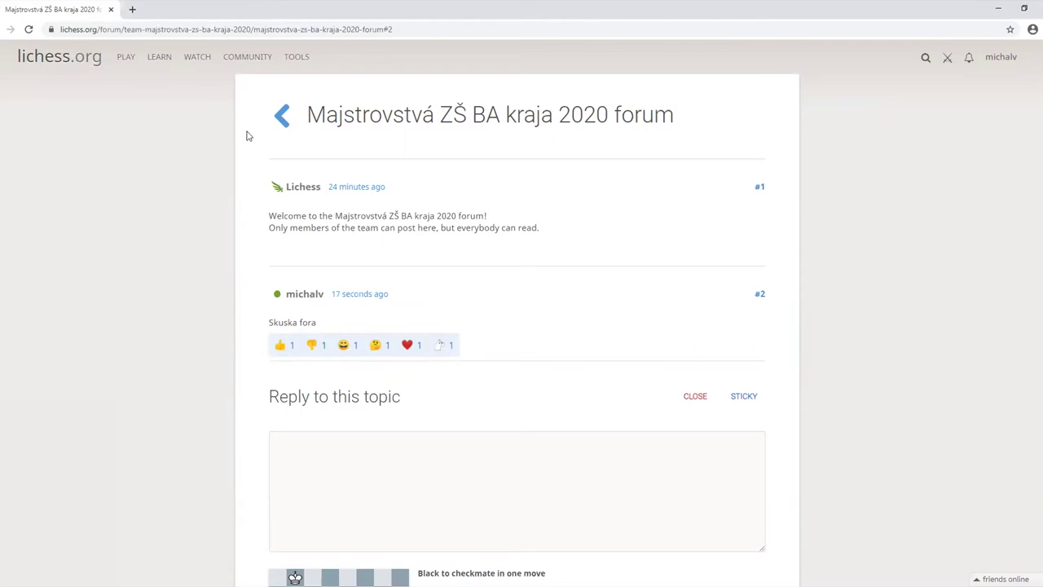
Step: Return from the forum to the team's main page and open the form for messaging all members
{"action": "left_click", "coordinate": [282, 118]}
{"action": "left_click", "coordinate": [203, 118]}
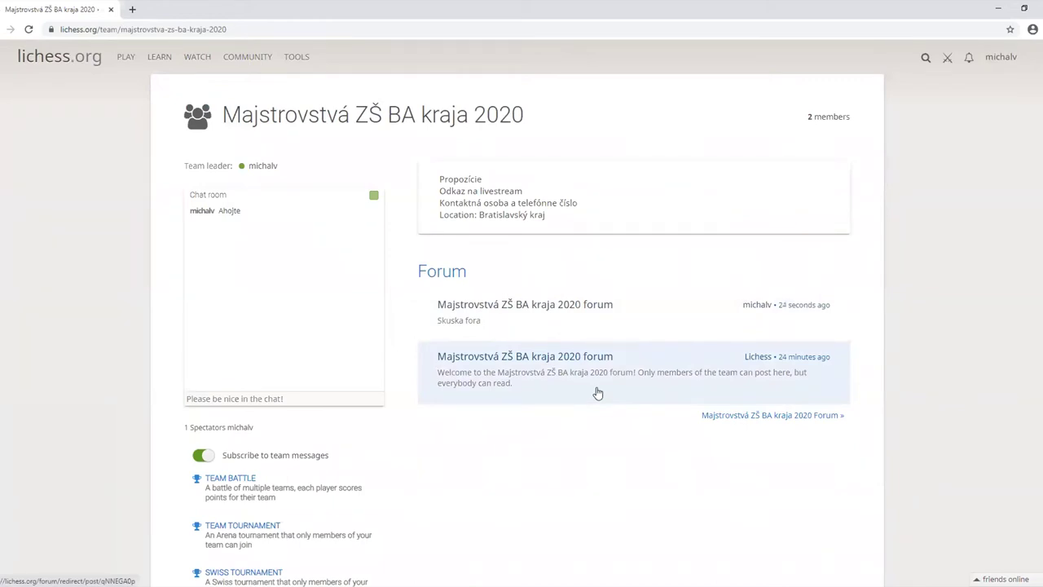
{"action": "scroll", "coordinate": [597, 393], "scroll_direction": "down", "scroll_amount": 2}
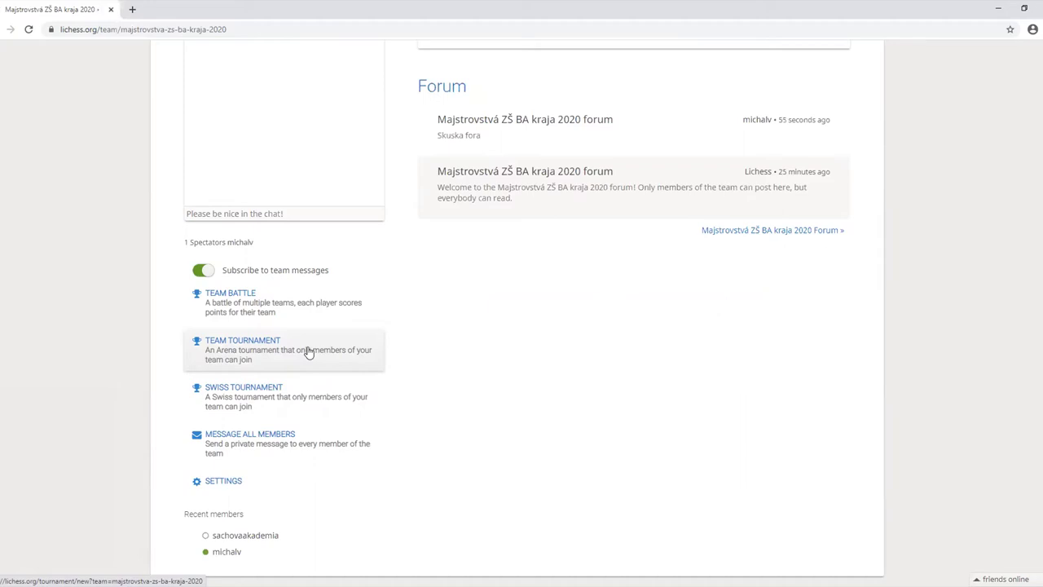
{"action": "left_click", "coordinate": [290, 447]}
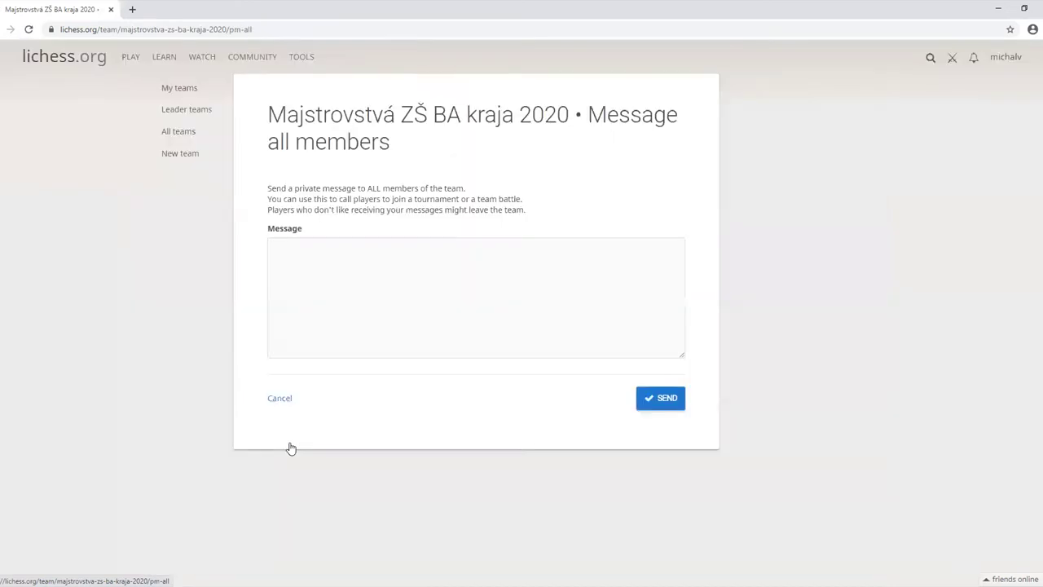
Step: Send all team members the private message "Ahojte. Hrame uz tuto nedelu. Pridite!"
{"action": "left_click", "coordinate": [358, 278]}
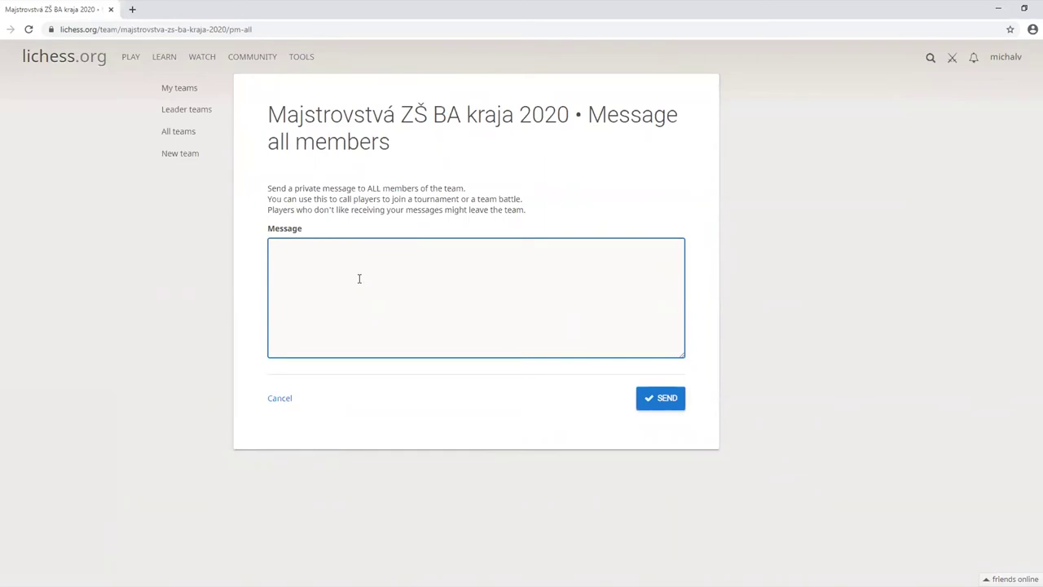
{"action": "type", "text": "Ahho"}
{"action": "type", "text": "ojte. "}
{"action": "type", "text": "Hrame uz tuto"}
{"action": "type", "text": " nedelu. Pridite!"}
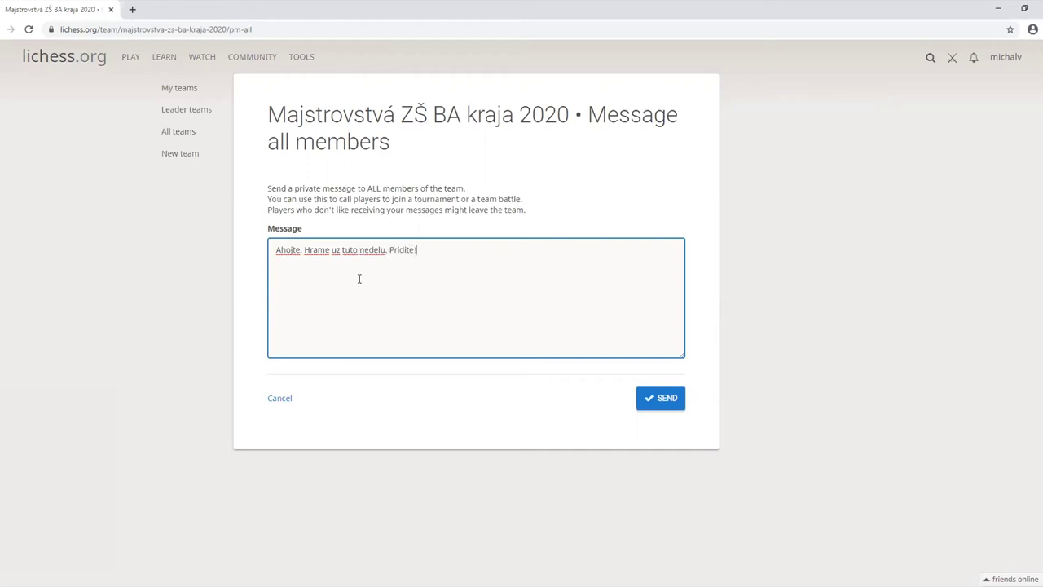
{"action": "left_click", "coordinate": [669, 399]}
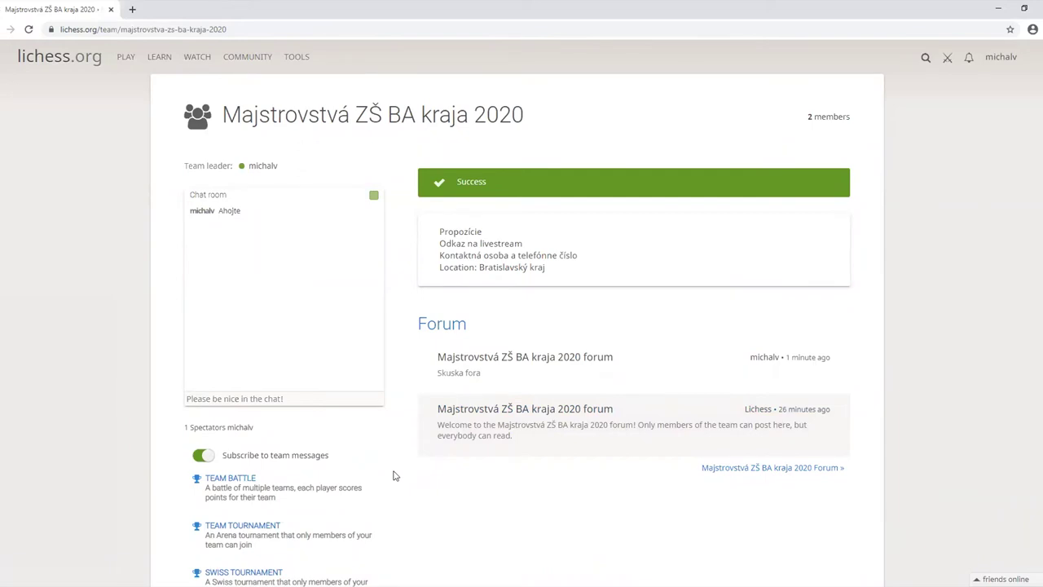
Step: Open the team settings, try the Free for all joining policy, and restore "A confirmation is required to join"
{"action": "scroll", "coordinate": [393, 475], "scroll_direction": "down", "scroll_amount": 3}
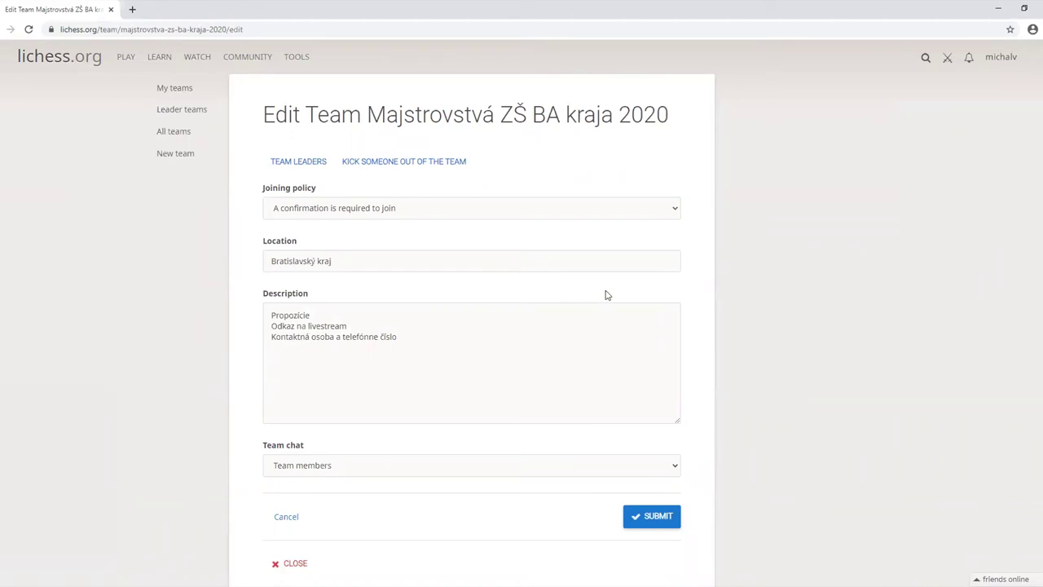
{"action": "left_click", "coordinate": [503, 209]}
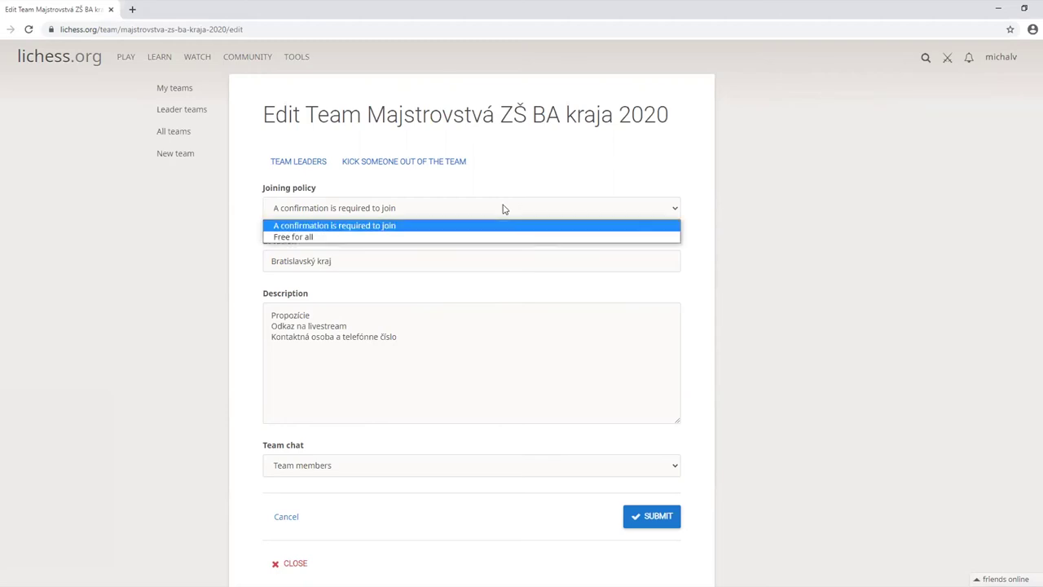
{"action": "left_click", "coordinate": [379, 237]}
{"action": "left_click", "coordinate": [372, 210]}
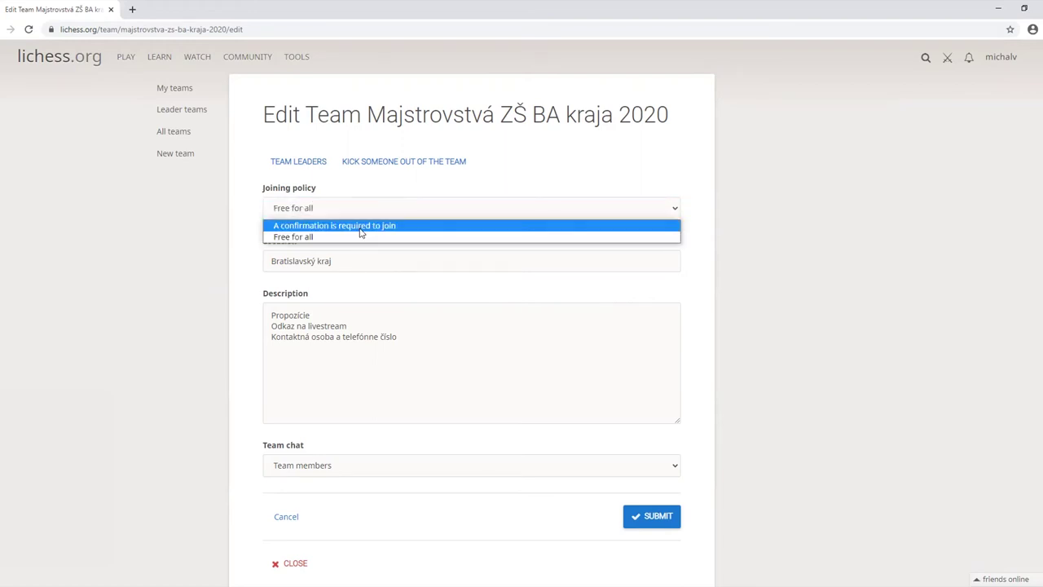
{"action": "left_click", "coordinate": [361, 226]}
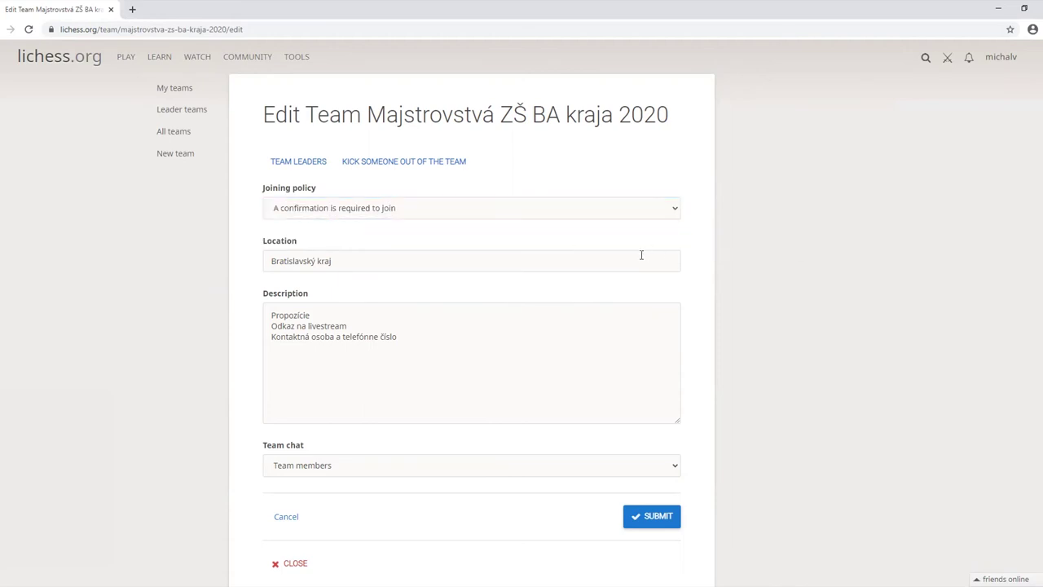
Step: Review the team's Location and Description texts and the Team chat access options, keeping Team members selected
{"action": "left_click_drag", "start_coordinate": [339, 259], "coordinate": [265, 251]}
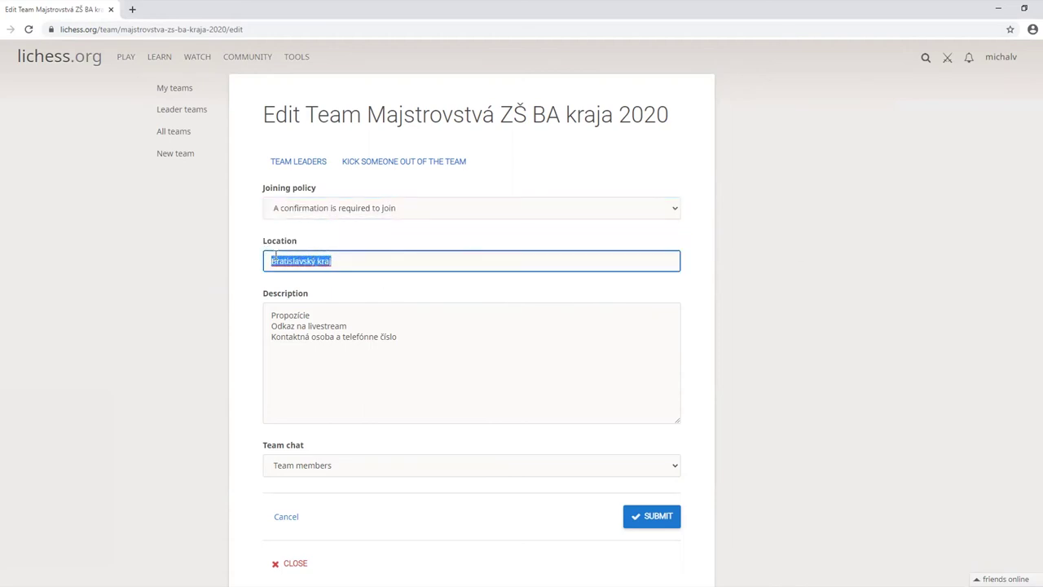
{"action": "left_click", "coordinate": [275, 259]}
{"action": "left_click", "coordinate": [291, 313]}
{"action": "left_click_drag", "start_coordinate": [271, 315], "coordinate": [395, 336]}
{"action": "left_click", "coordinate": [399, 337]}
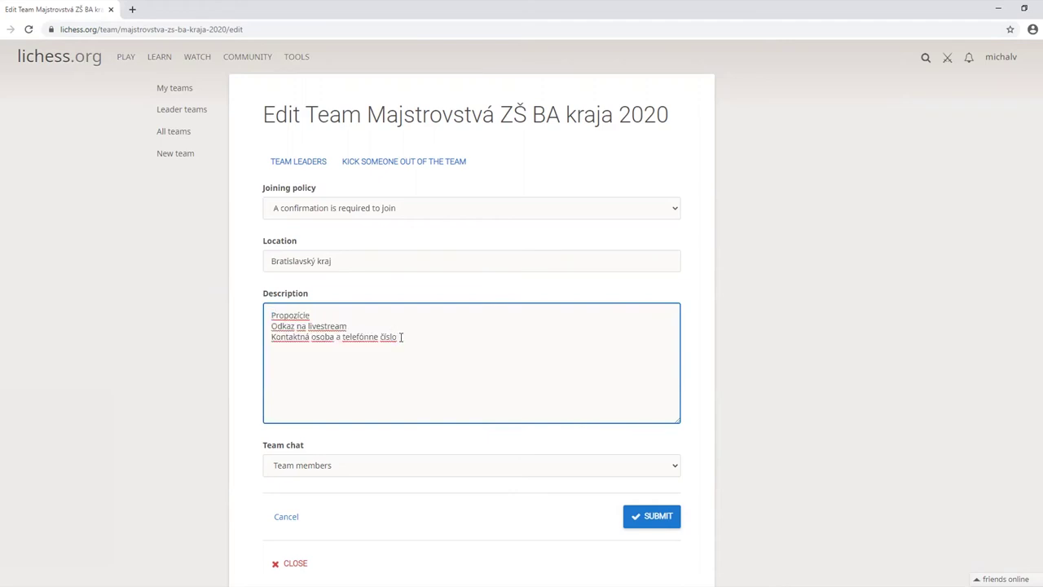
{"action": "scroll", "coordinate": [426, 336], "scroll_direction": "down", "scroll_amount": 1}
{"action": "scroll", "coordinate": [349, 430], "scroll_direction": "up", "scroll_amount": 1}
{"action": "scroll", "coordinate": [342, 428], "scroll_direction": "down", "scroll_amount": 1}
{"action": "left_click", "coordinate": [330, 441]}
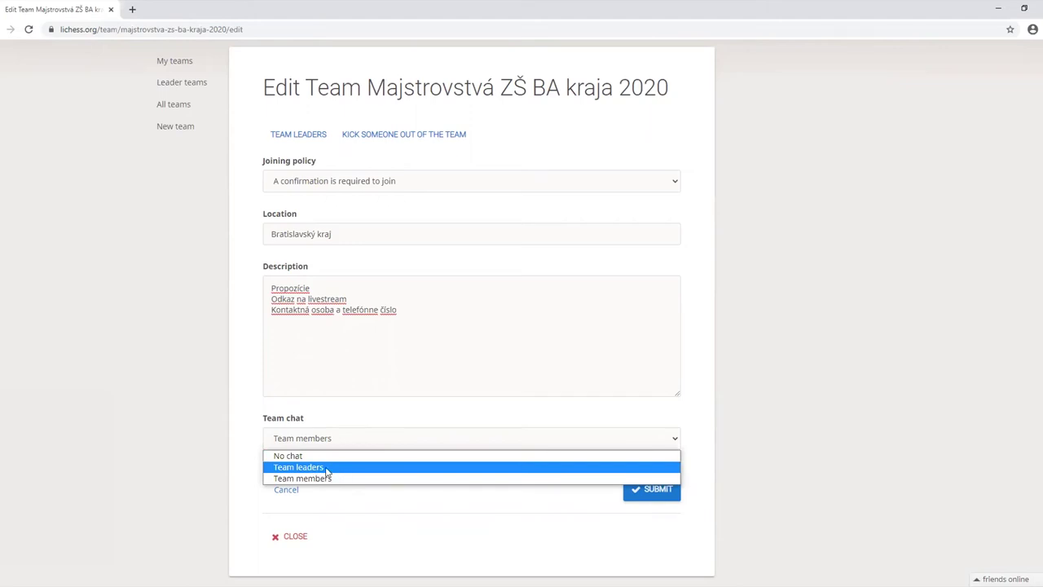
{"action": "left_click", "coordinate": [367, 479]}
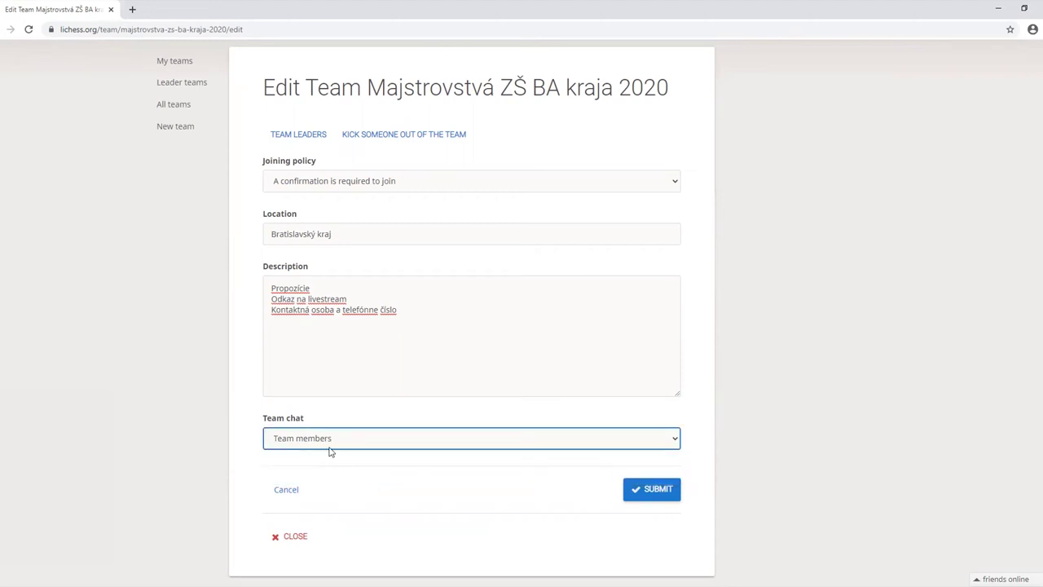
{"action": "left_click", "coordinate": [737, 424]}
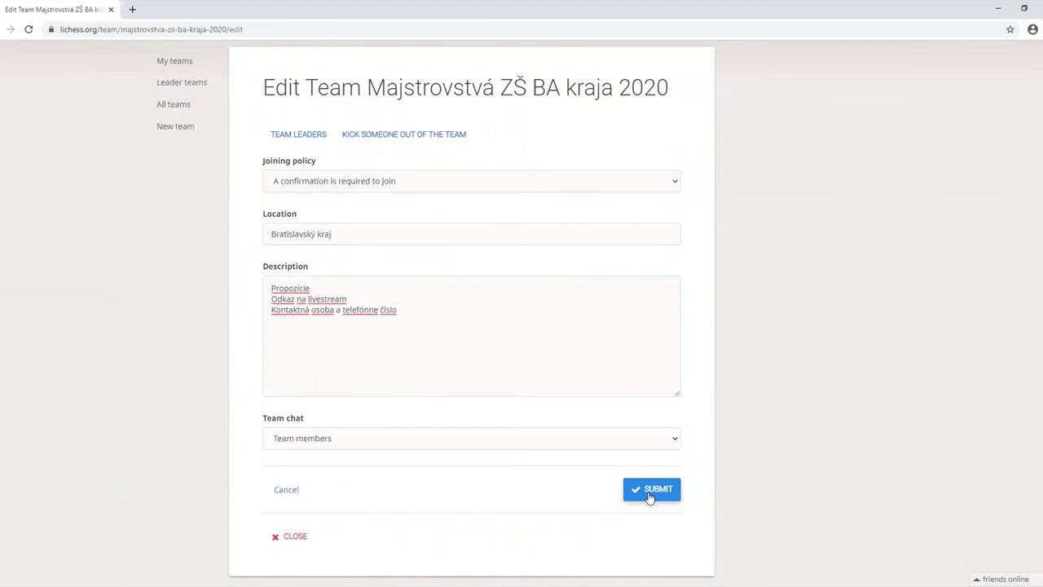
{"action": "left_click", "coordinate": [300, 141]}
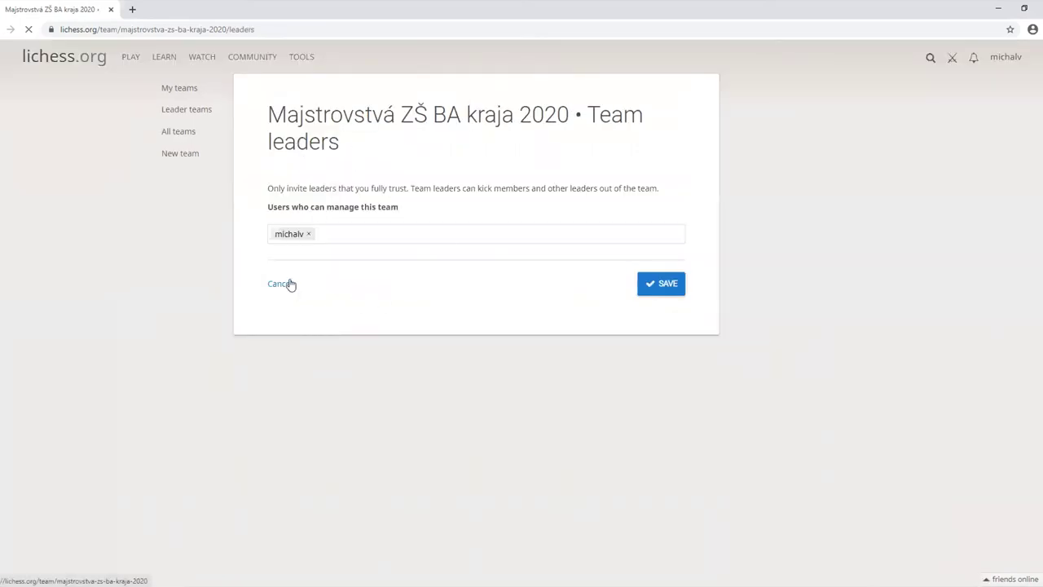
{"action": "left_click", "coordinate": [287, 285]}
{"action": "scroll", "coordinate": [329, 405], "scroll_direction": "down", "scroll_amount": 3}
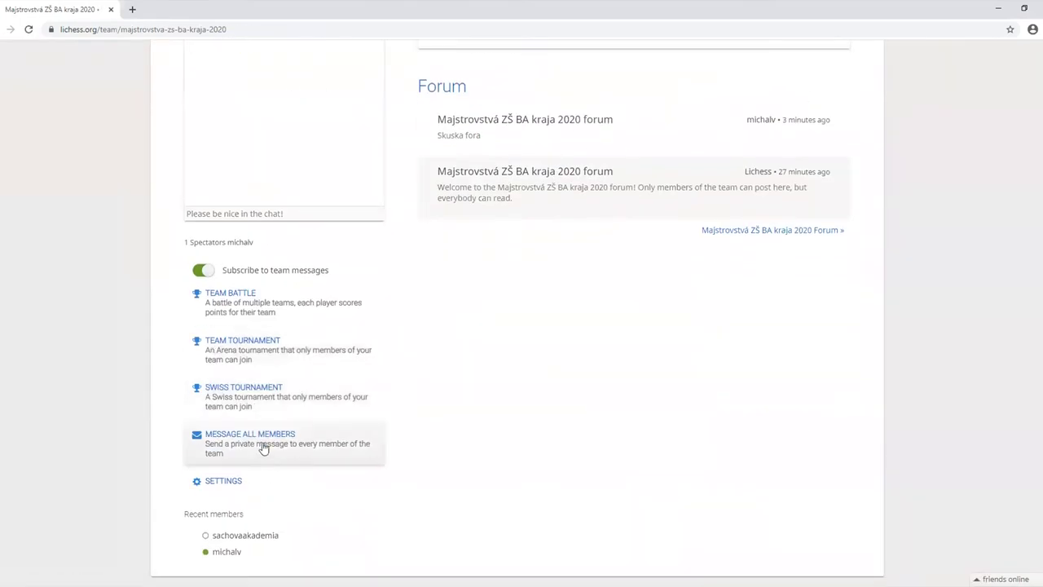
{"action": "left_click", "coordinate": [215, 480]}
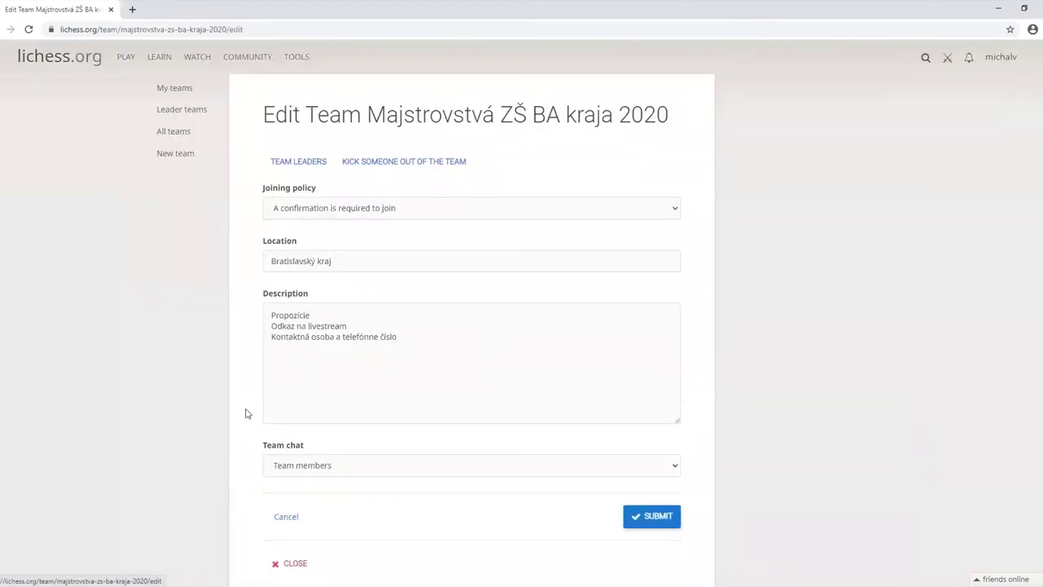
Step: Add sachovaakademia to the users who can manage the team and save the team leaders
{"action": "left_click", "coordinate": [300, 163]}
{"action": "left_click", "coordinate": [333, 233]}
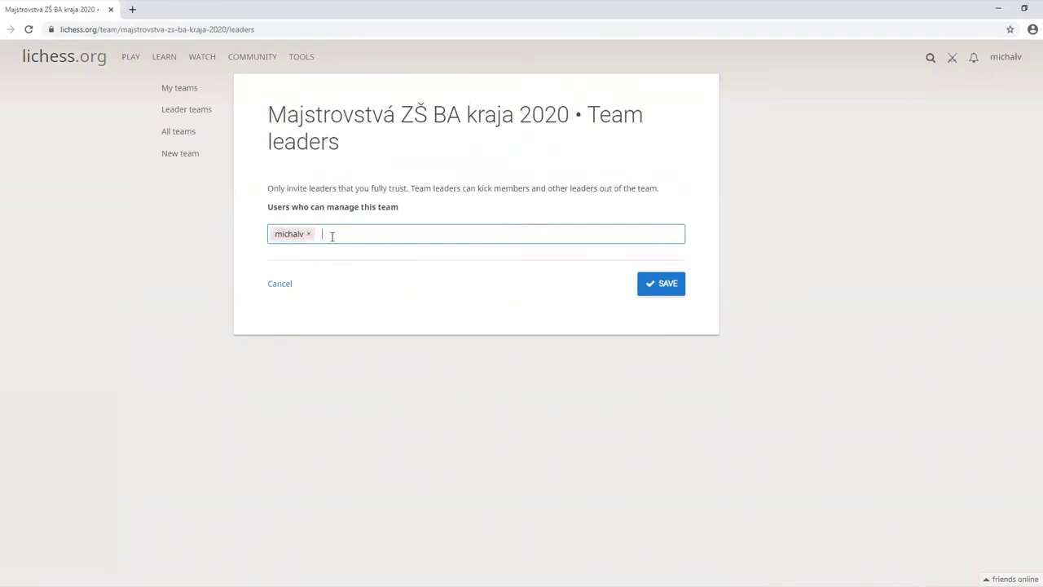
{"action": "type", "text": "sam"}
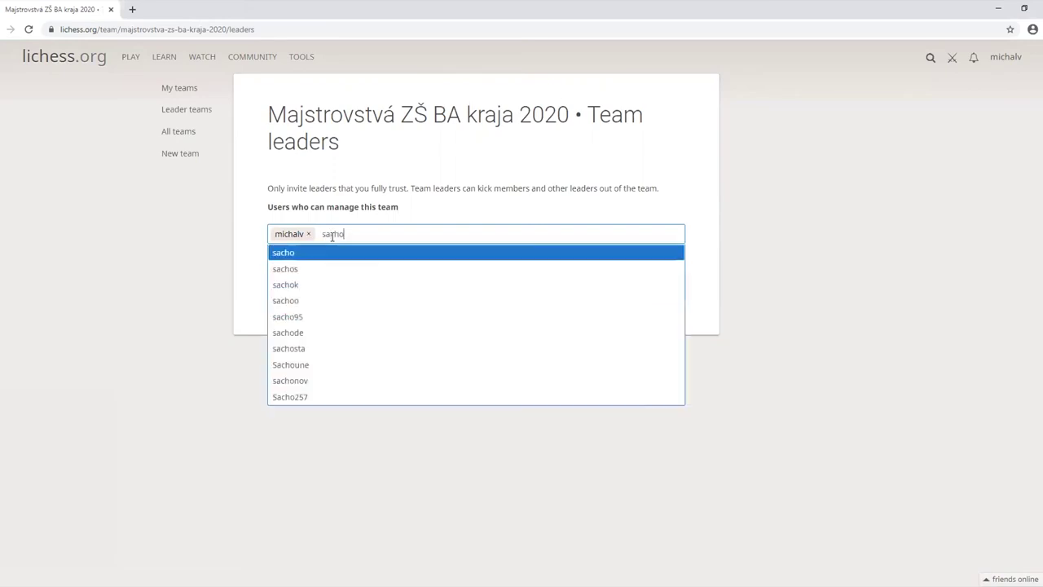
{"action": "type", "text": "hovaakademia"}
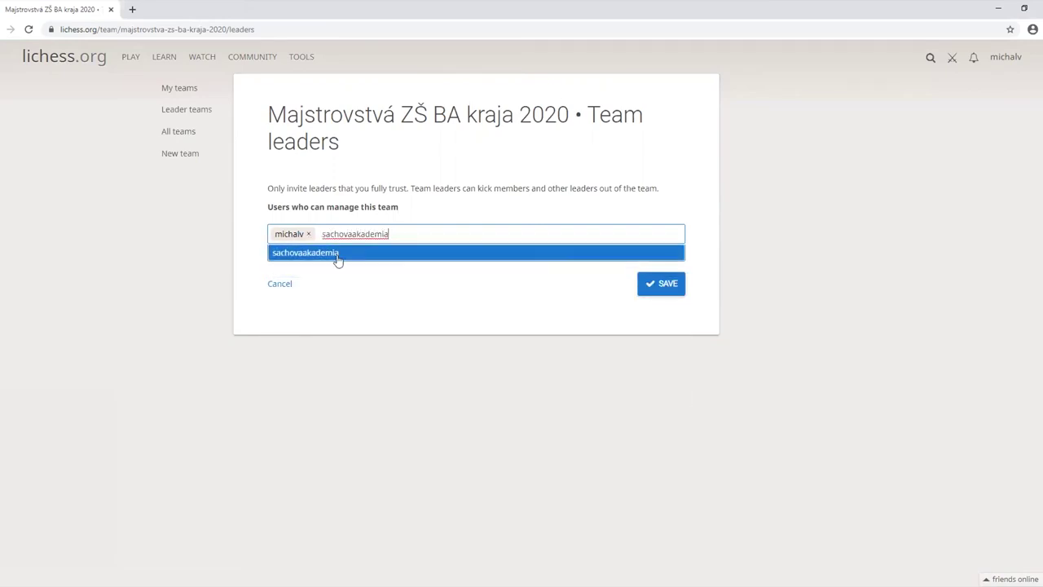
{"action": "left_click", "coordinate": [337, 256]}
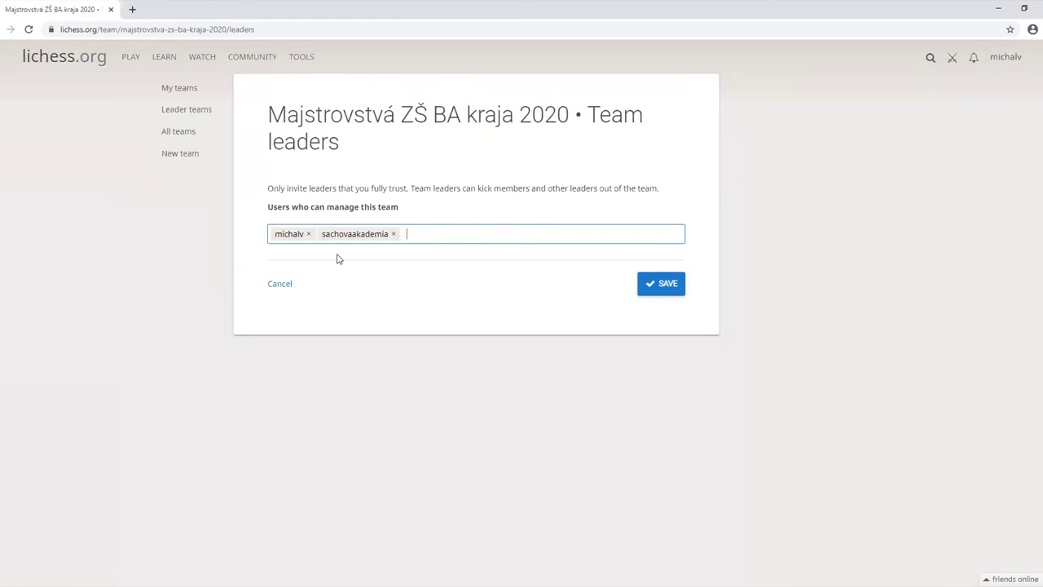
{"action": "left_click", "coordinate": [652, 290]}
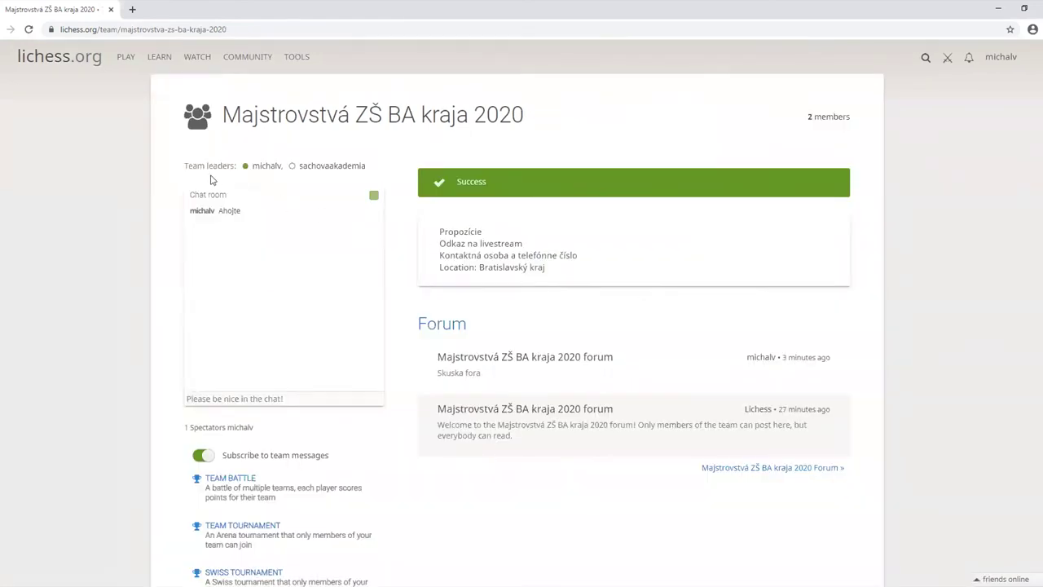
Step: Check the Team leaders line on the team page, open the first leader's profile, and return to the team
{"action": "left_click_drag", "start_coordinate": [184, 171], "coordinate": [236, 168]}
{"action": "left_click", "coordinate": [259, 166]}
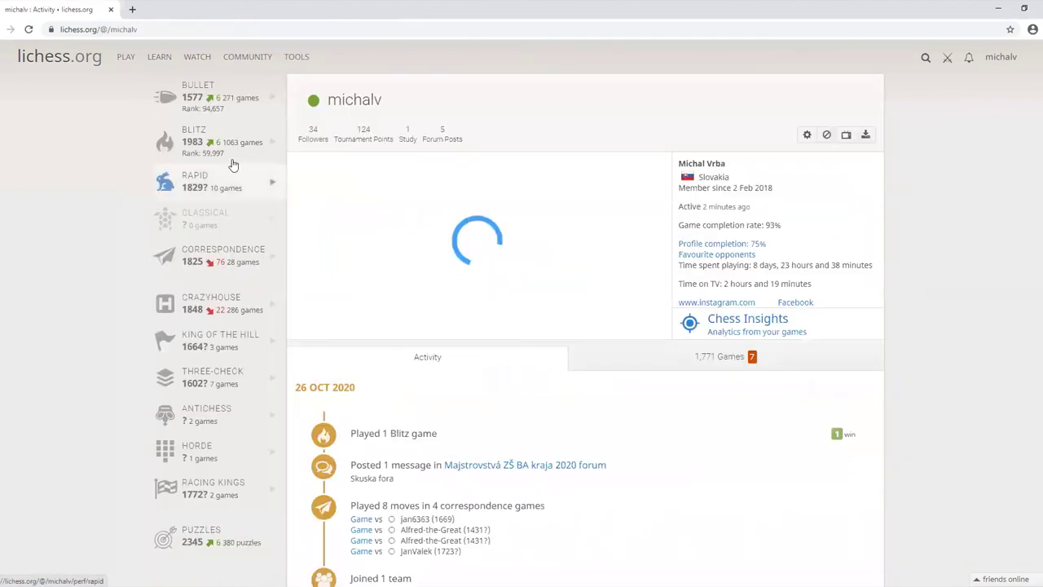
{"action": "key", "text": "alt+Left"}
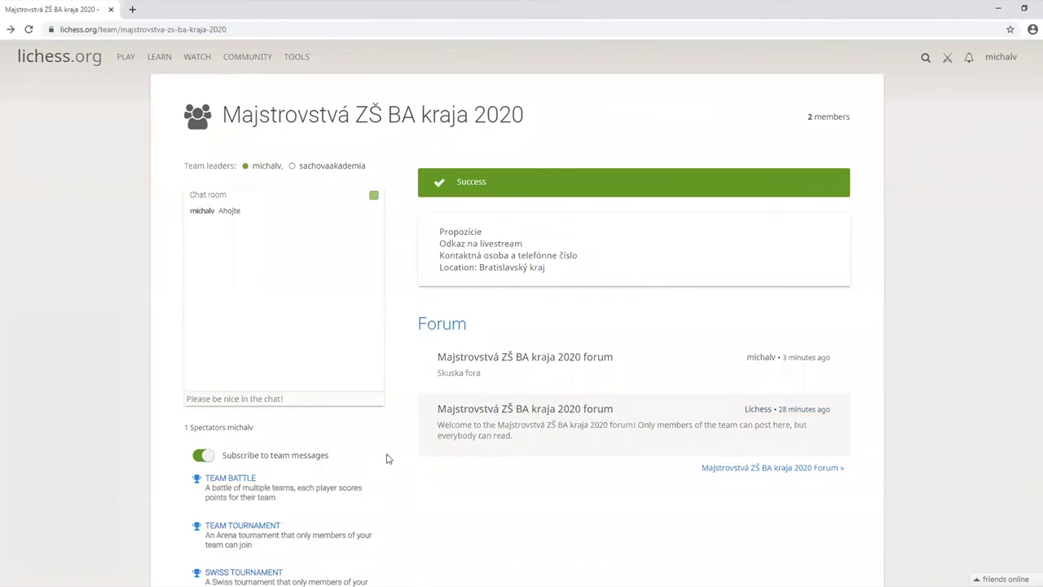
Step: Kick the member sachovaakademia out of the team from the team settings and confirm the action
{"action": "scroll", "coordinate": [387, 459], "scroll_direction": "down", "scroll_amount": 3}
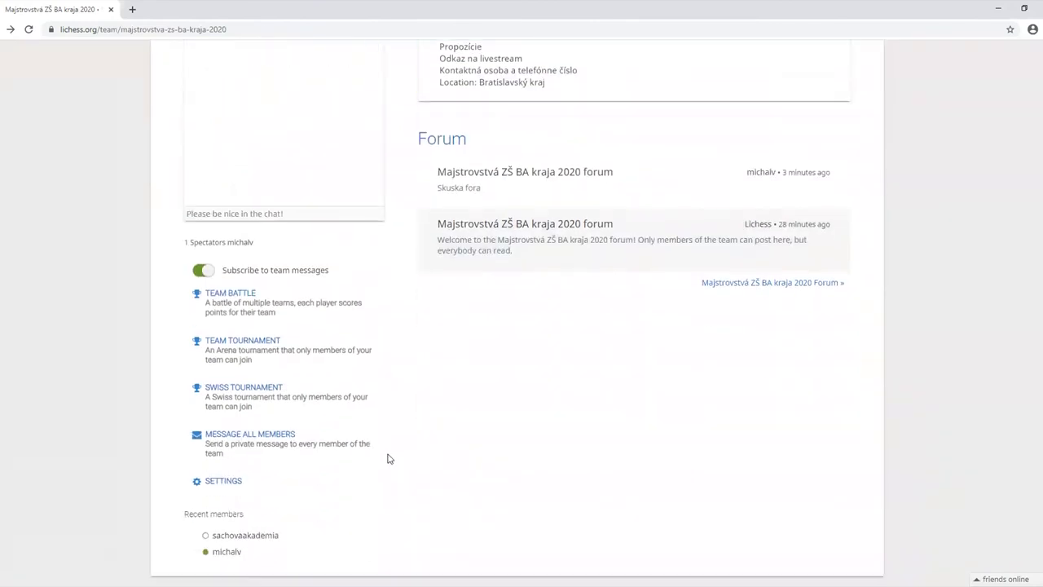
{"action": "left_click", "coordinate": [251, 482]}
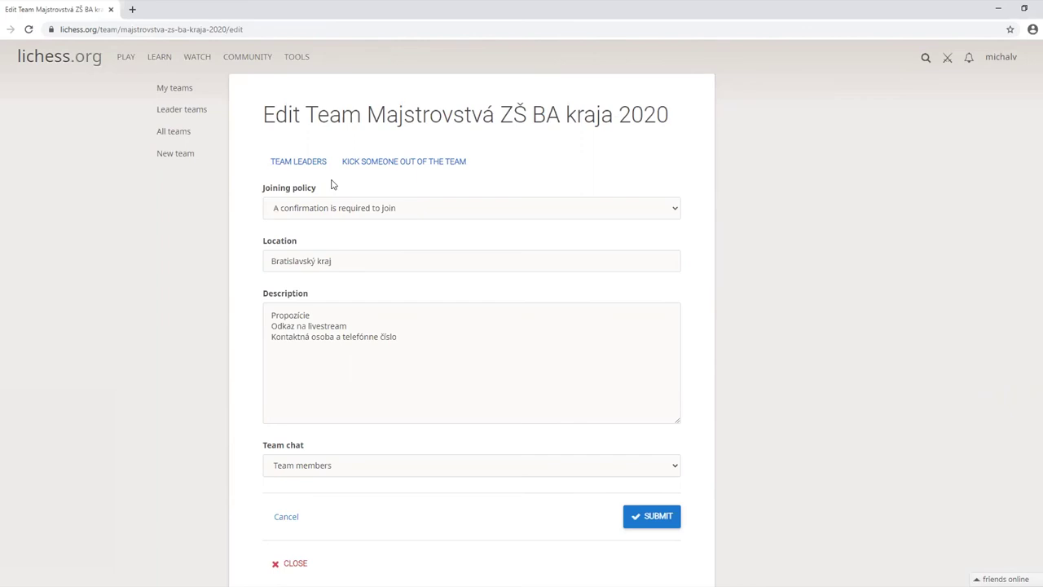
{"action": "left_click", "coordinate": [439, 164]}
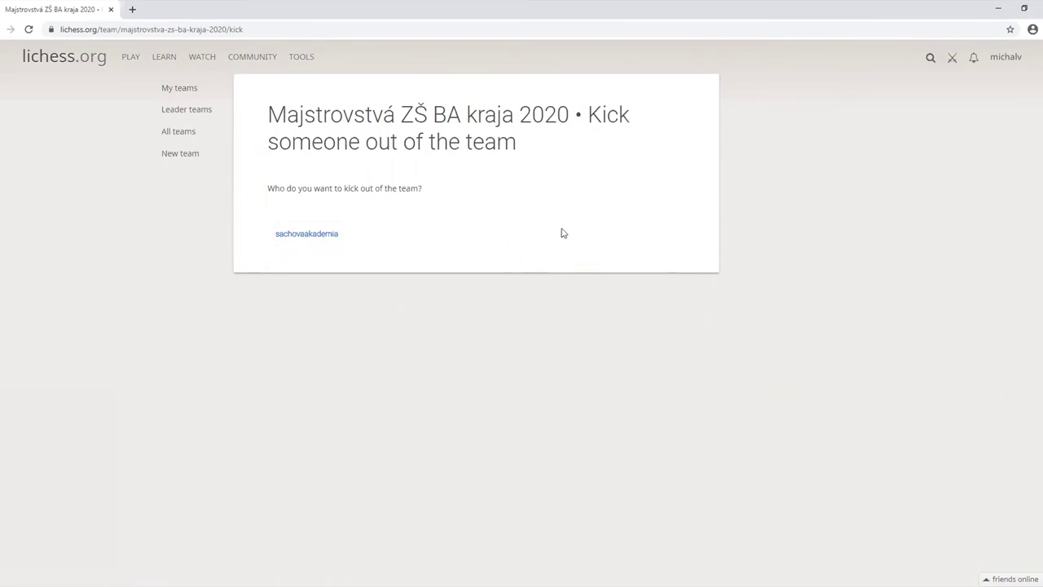
{"action": "left_click", "coordinate": [318, 244]}
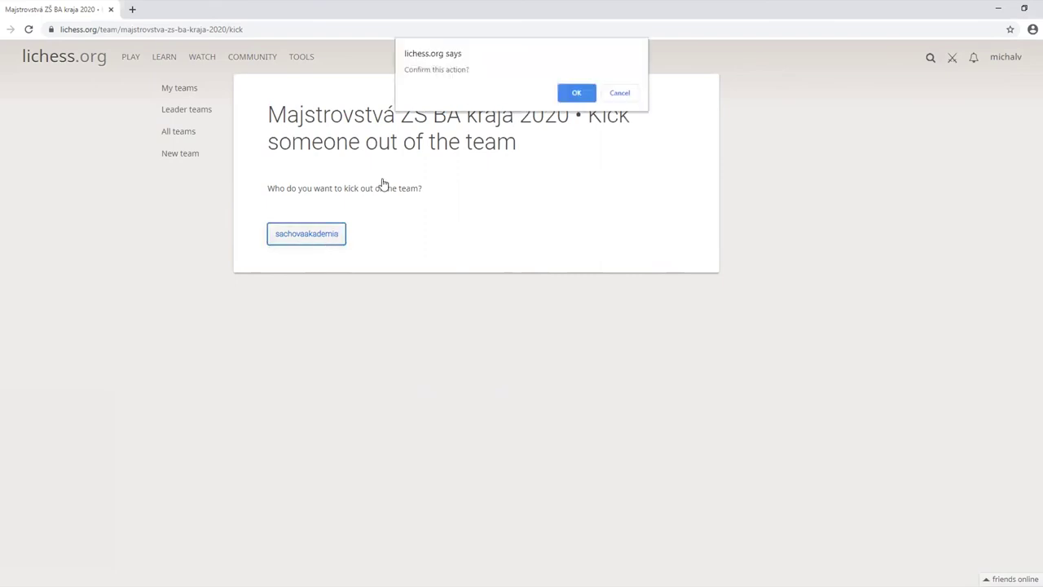
{"action": "left_click", "coordinate": [576, 93]}
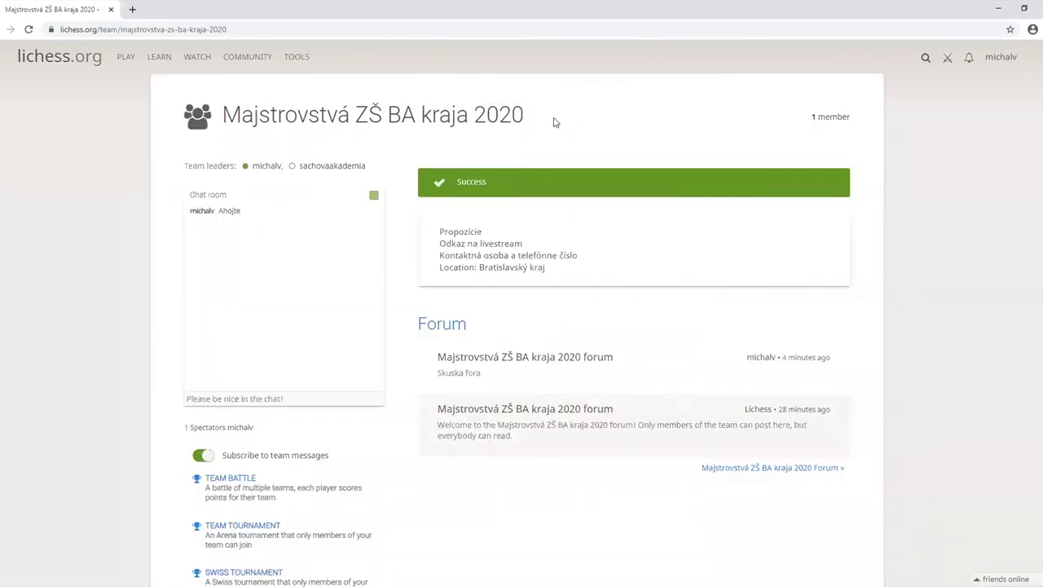
Step: Check the team page's member and leader lists, and remove sachovaakademia from the team leaders, saving the change
{"action": "scroll", "coordinate": [427, 325], "scroll_direction": "down", "scroll_amount": 1}
{"action": "scroll", "coordinate": [428, 325], "scroll_direction": "down", "scroll_amount": 2}
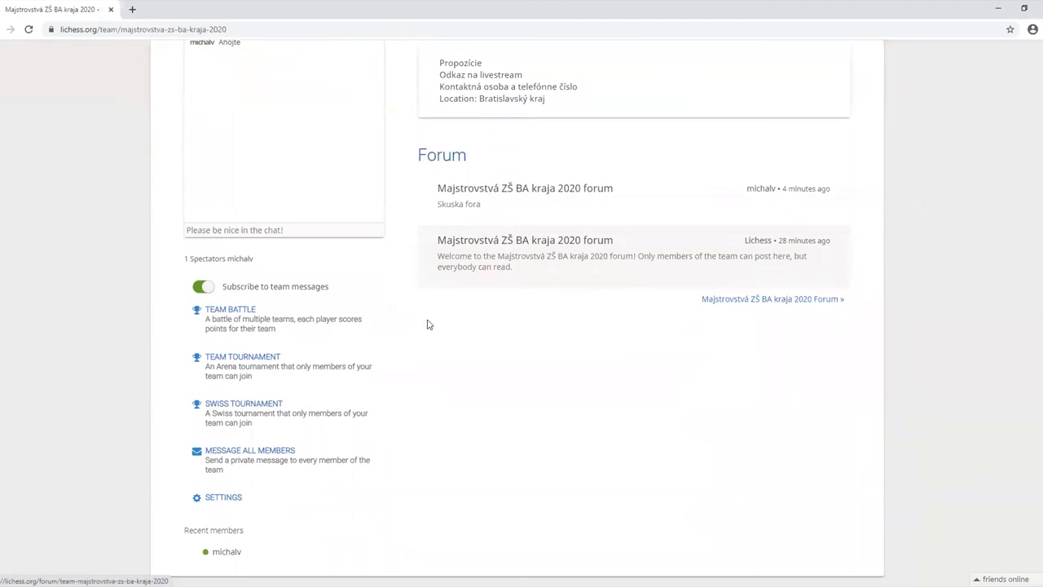
{"action": "scroll", "coordinate": [427, 324], "scroll_direction": "up", "scroll_amount": 1}
{"action": "scroll", "coordinate": [426, 324], "scroll_direction": "down", "scroll_amount": 1}
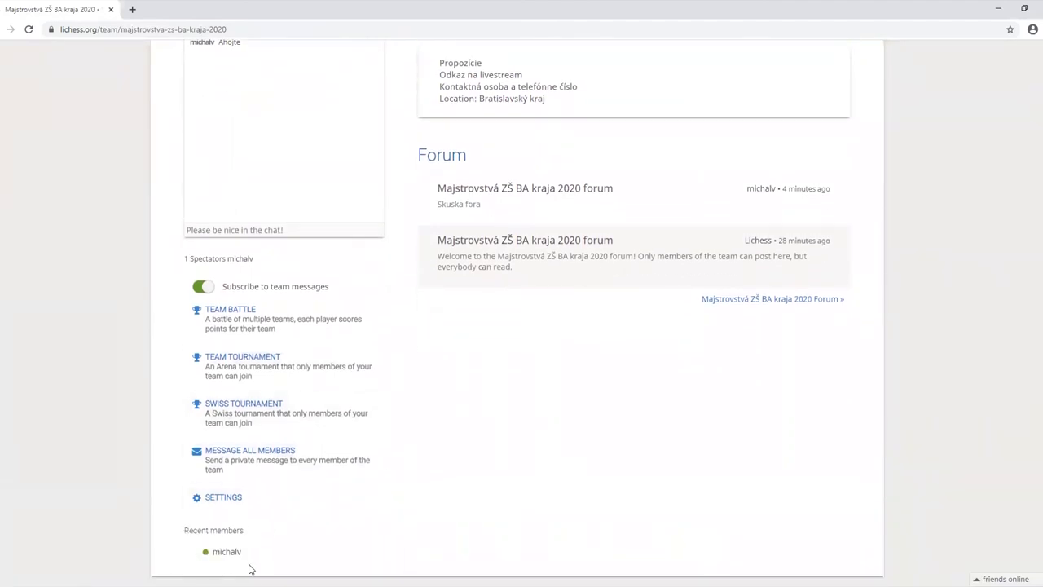
{"action": "scroll", "coordinate": [356, 543], "scroll_direction": "up", "scroll_amount": 2}
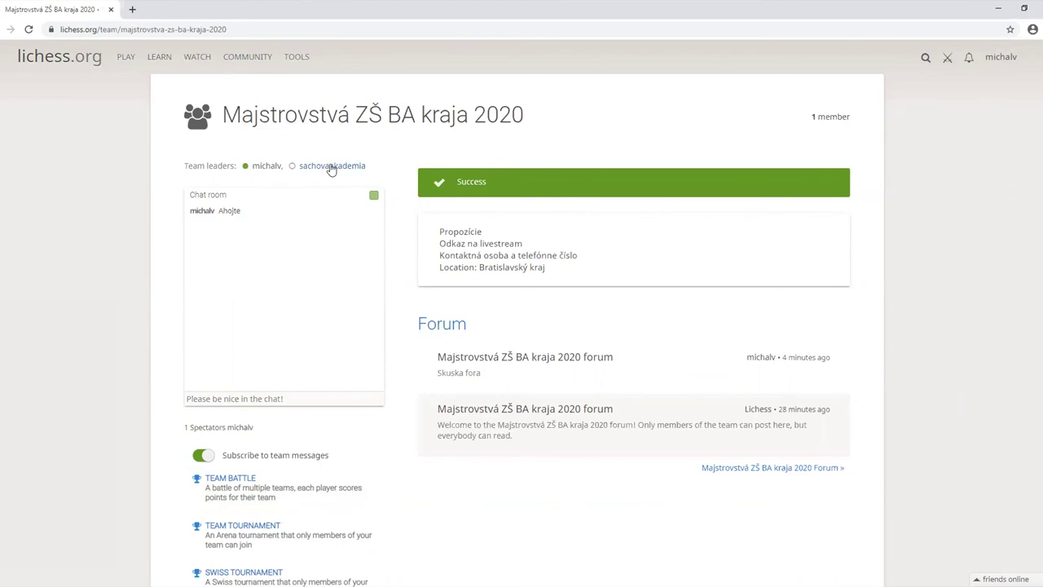
{"action": "scroll", "coordinate": [391, 383], "scroll_direction": "down", "scroll_amount": 2}
{"action": "scroll", "coordinate": [399, 391], "scroll_direction": "down", "scroll_amount": 1}
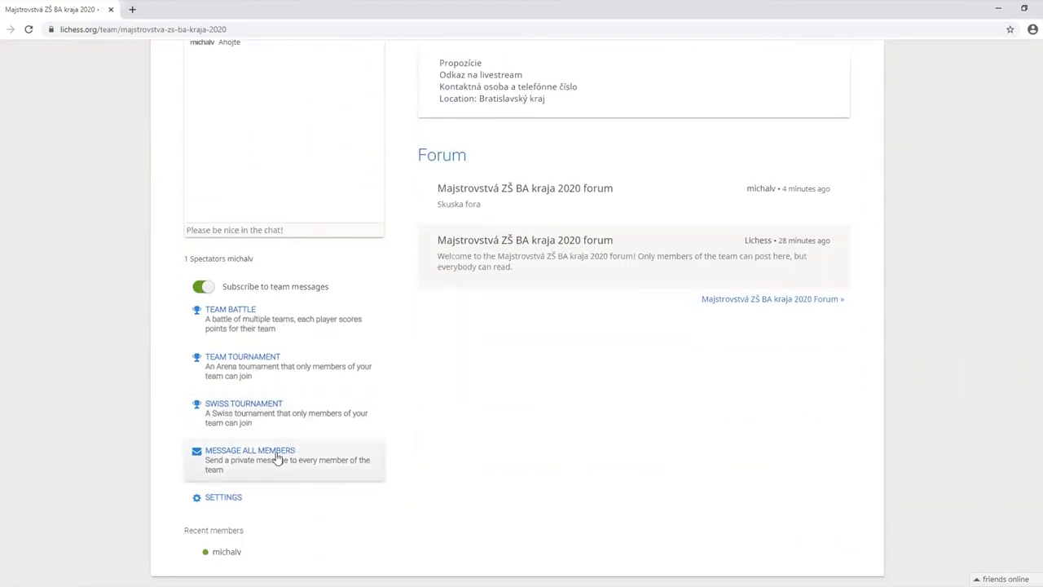
{"action": "left_click", "coordinate": [223, 498]}
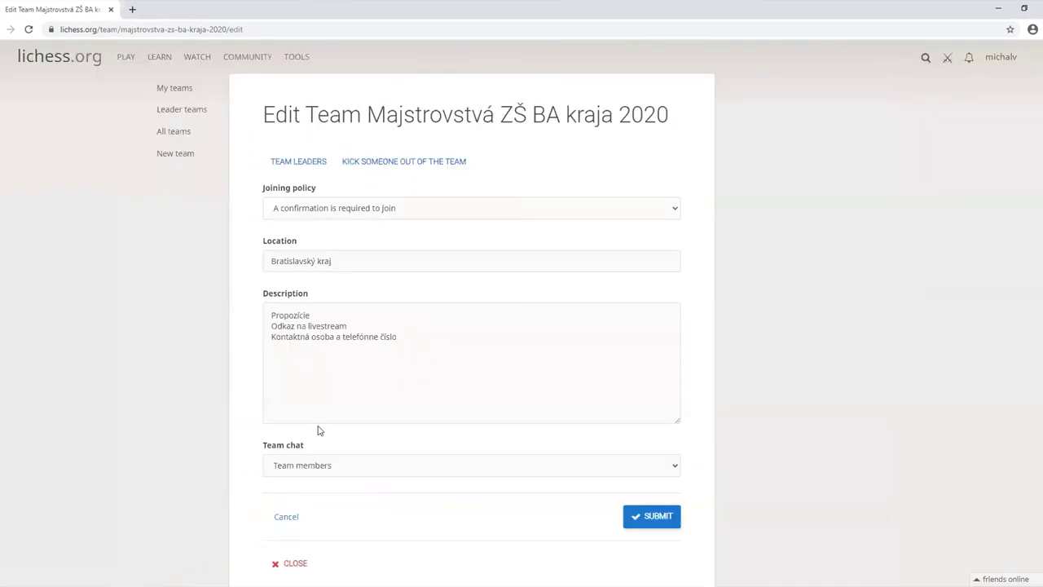
{"action": "left_click", "coordinate": [307, 165]}
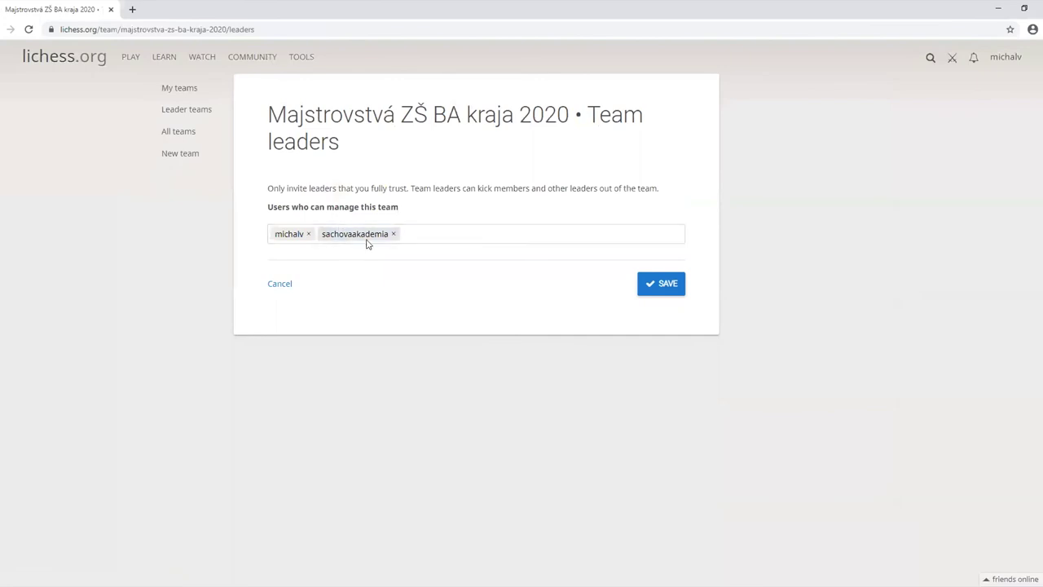
{"action": "left_click", "coordinate": [393, 234]}
{"action": "left_click", "coordinate": [664, 289]}
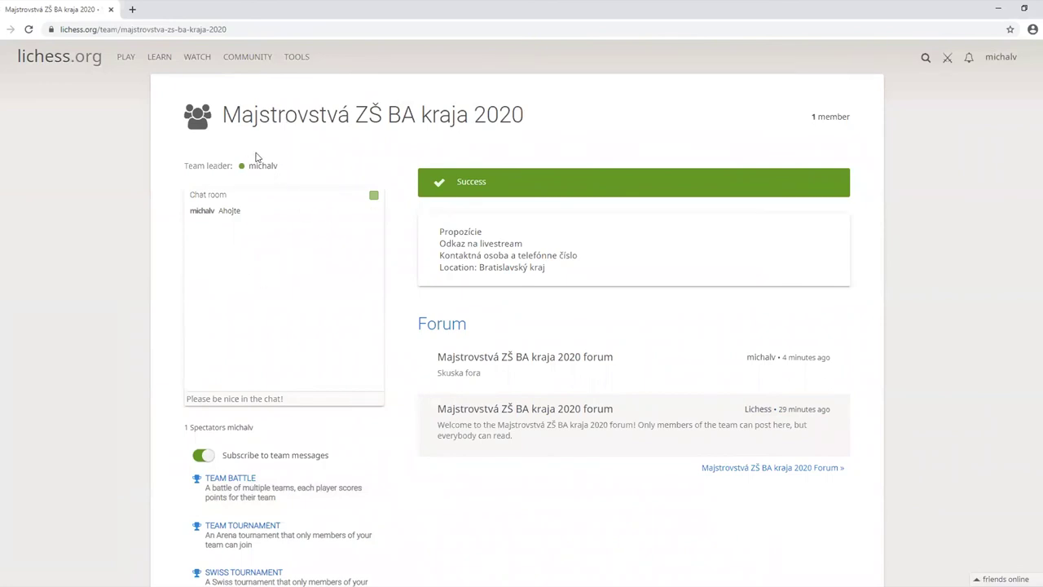
Step: Review the Team leader line and the Recent members list on the team page
{"action": "left_click_drag", "start_coordinate": [181, 171], "coordinate": [220, 168]}
{"action": "left_click", "coordinate": [218, 168]}
{"action": "scroll", "coordinate": [266, 465], "scroll_direction": "down", "scroll_amount": 2}
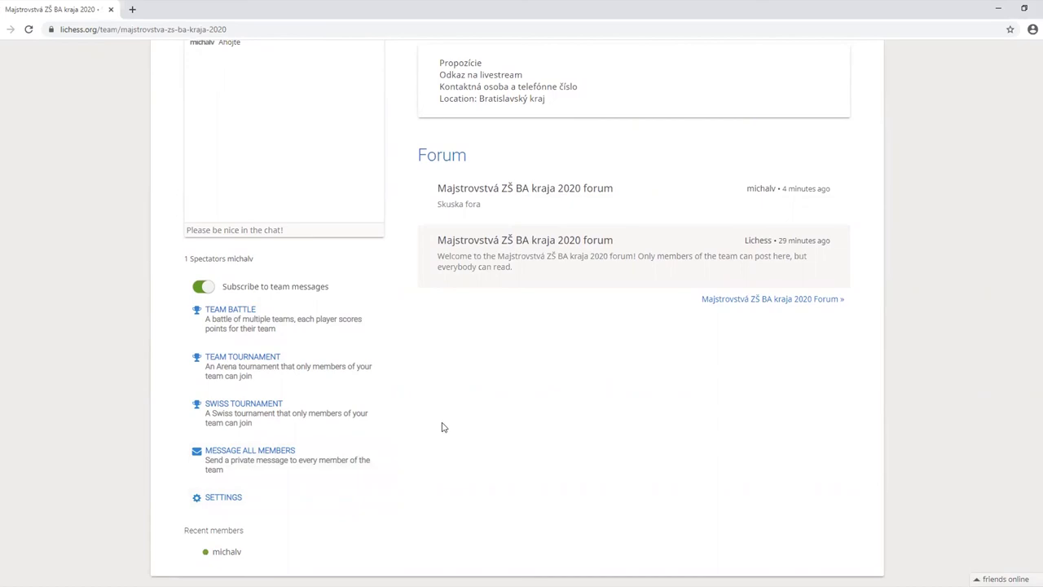
{"action": "scroll", "coordinate": [441, 427], "scroll_direction": "up", "scroll_amount": 2}
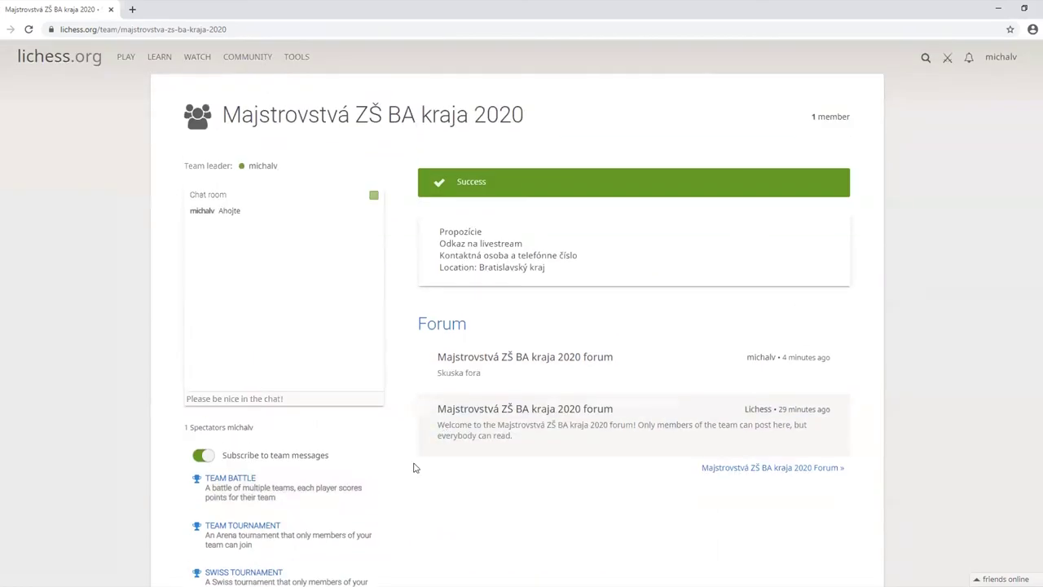